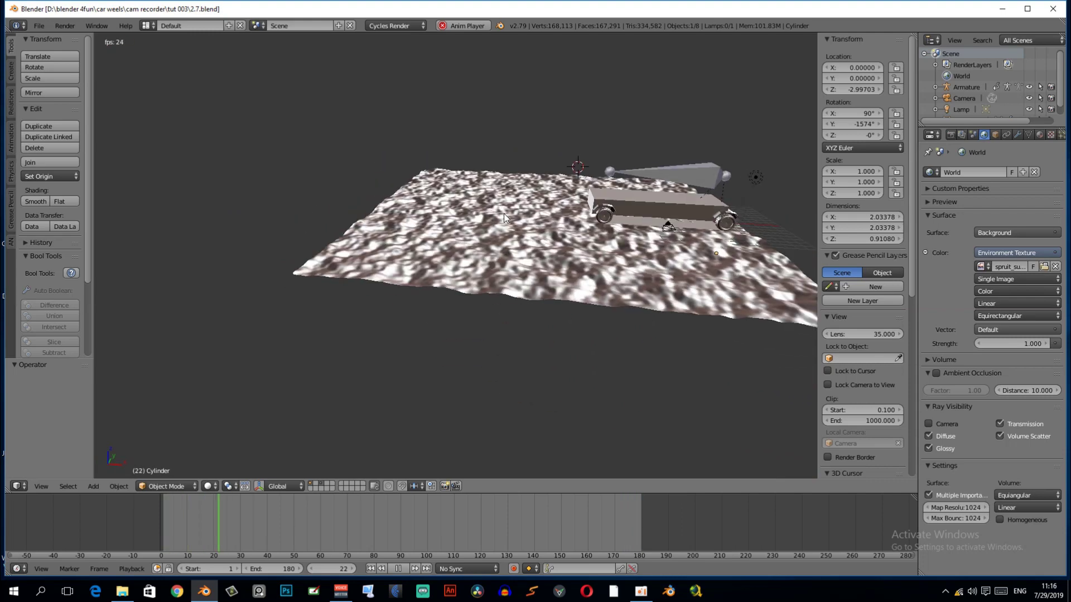
Step: Stop the playing car animation at frame 47 and select the wheel cylinder
right_click(682, 166)
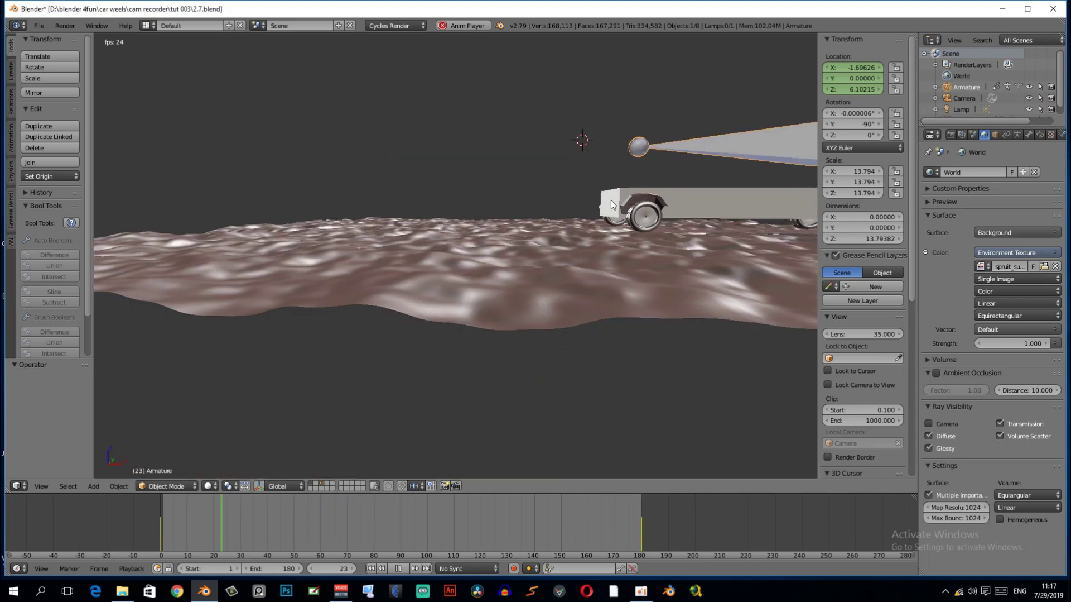
key("alt+a")
mouse_move(597, 203)
middle_mouse_down()
mouse_move(595, 259)
mouse_move(585, 259)
mouse_move(602, 258)
middle_mouse_up()
right_click(595, 258)
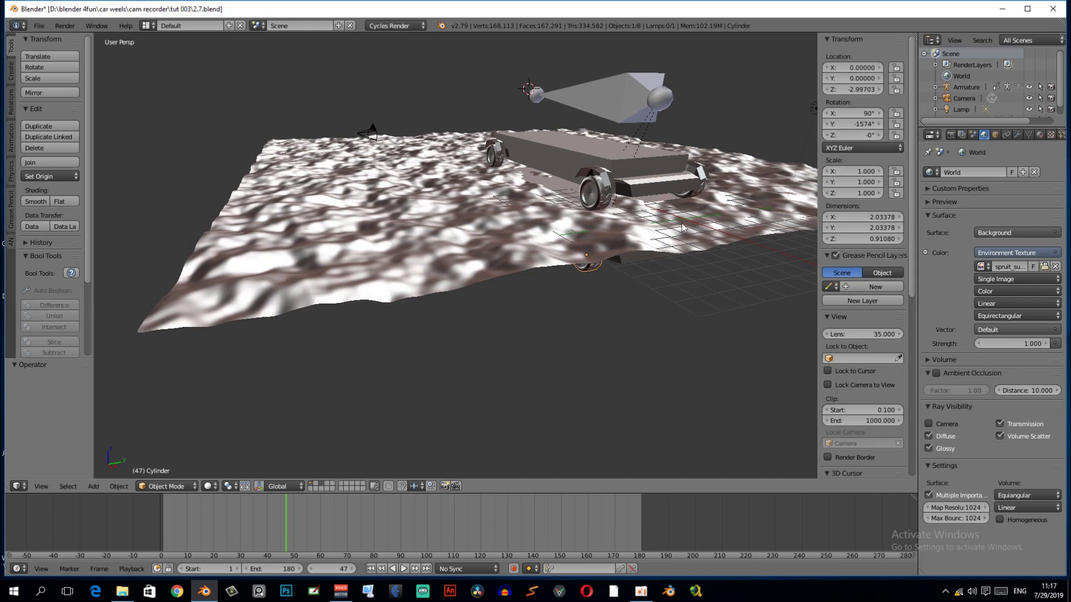
Step: Return the timeline to frame 0 and add a driver to the wheel's Rotation Y
middle_click_drag(329, 429, 309, 450)
left_click(162, 524)
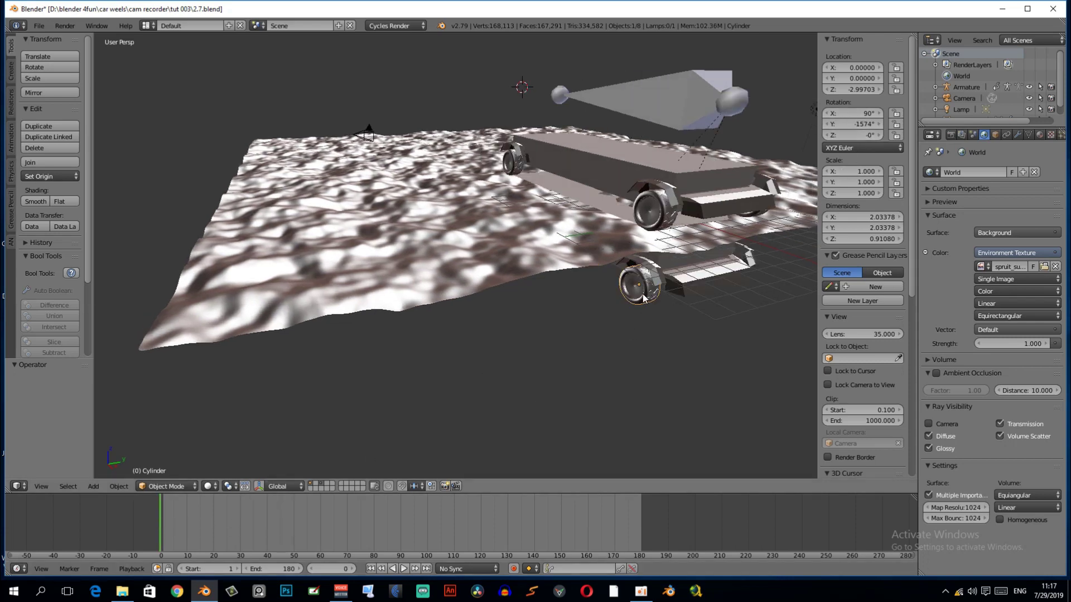
right_click(865, 125)
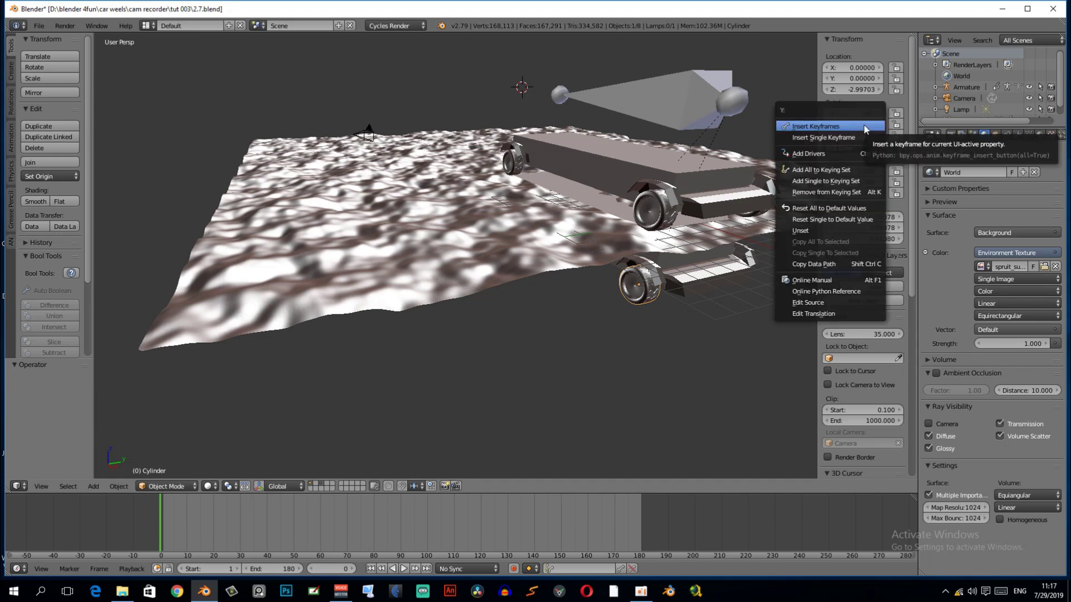
mouse_move(809, 153)
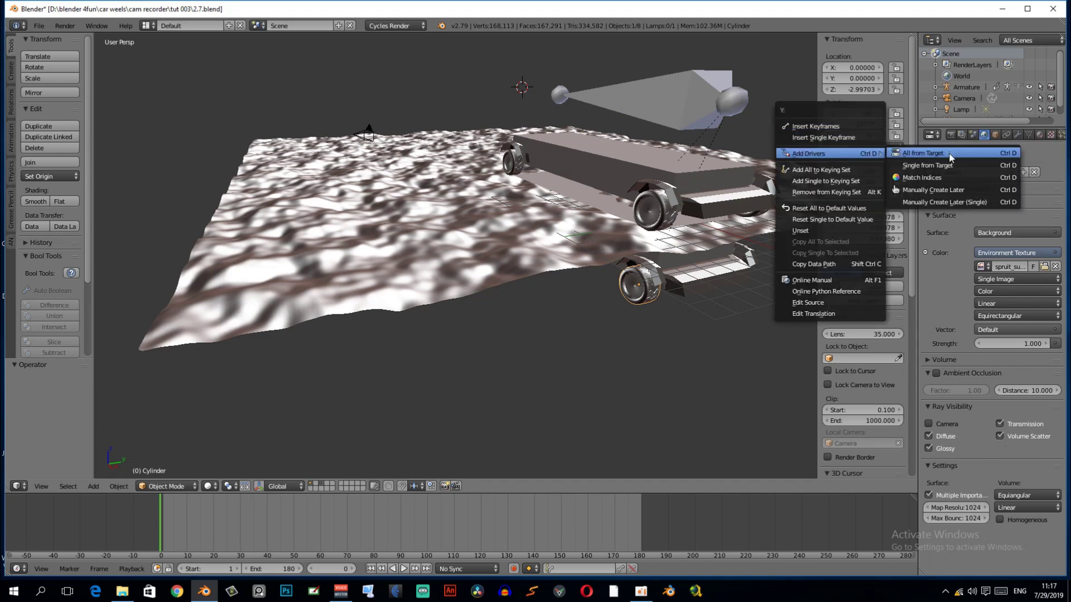
left_click(913, 200)
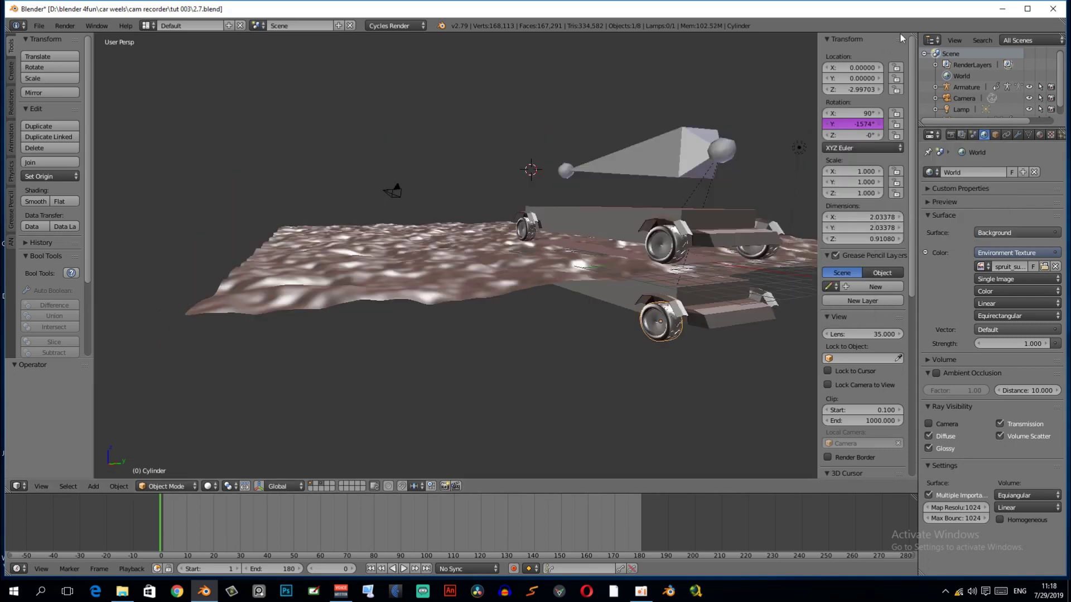
Step: Split the 3D view and make the upper area a Graph Editor in Drivers mode
left_click_drag(914, 31, 736, 206)
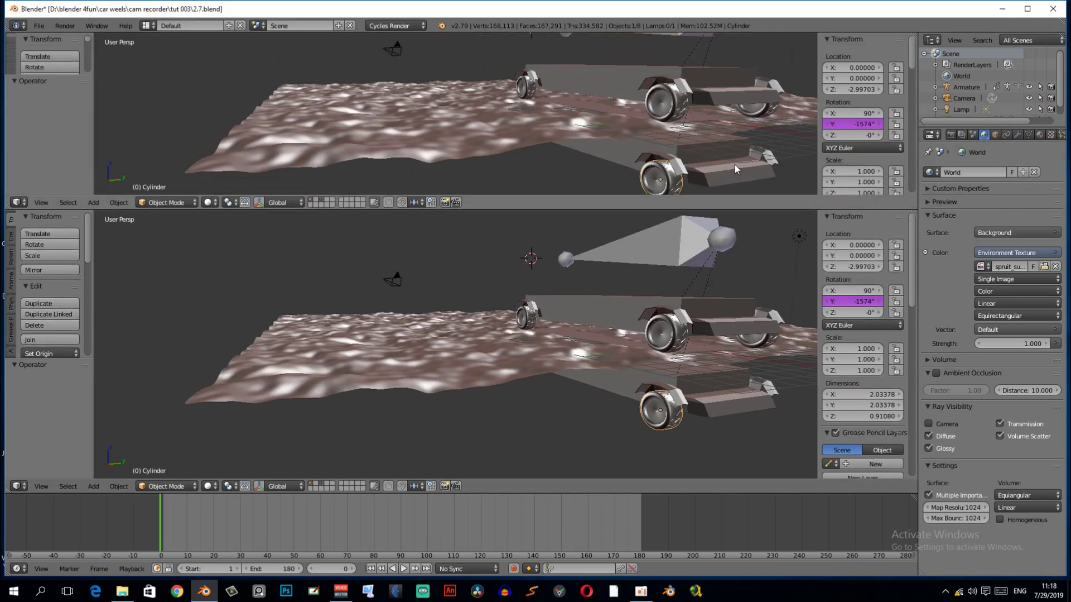
key("shift+F6")
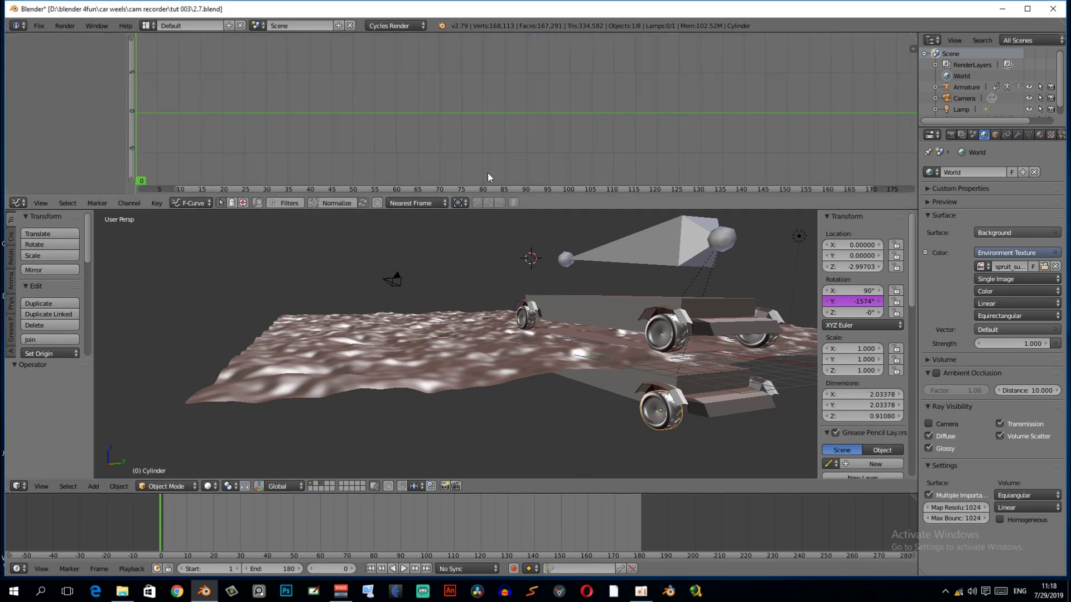
left_click(194, 203)
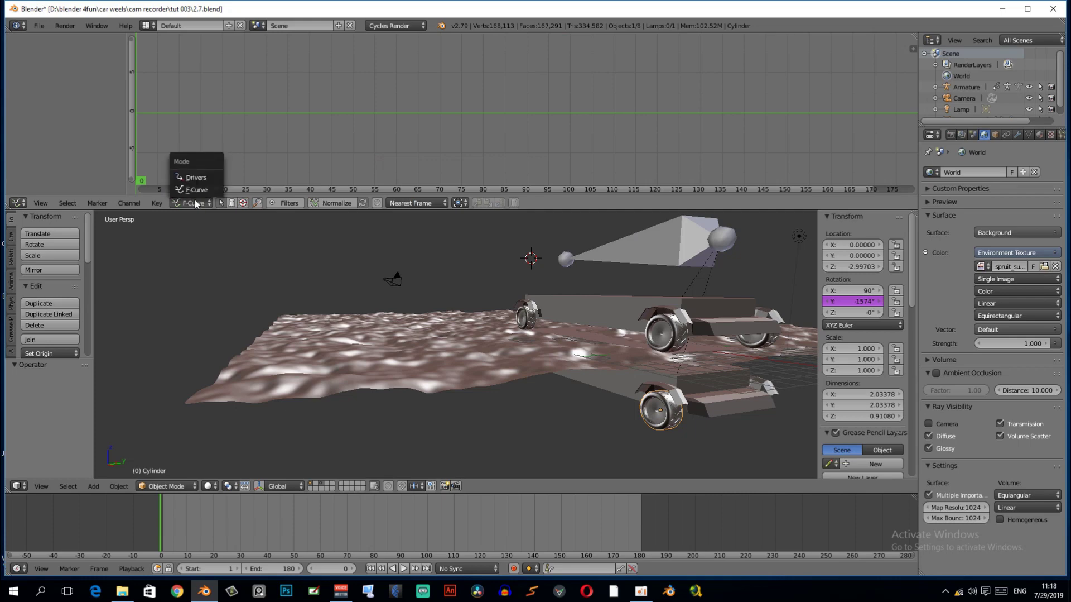
left_click(193, 183)
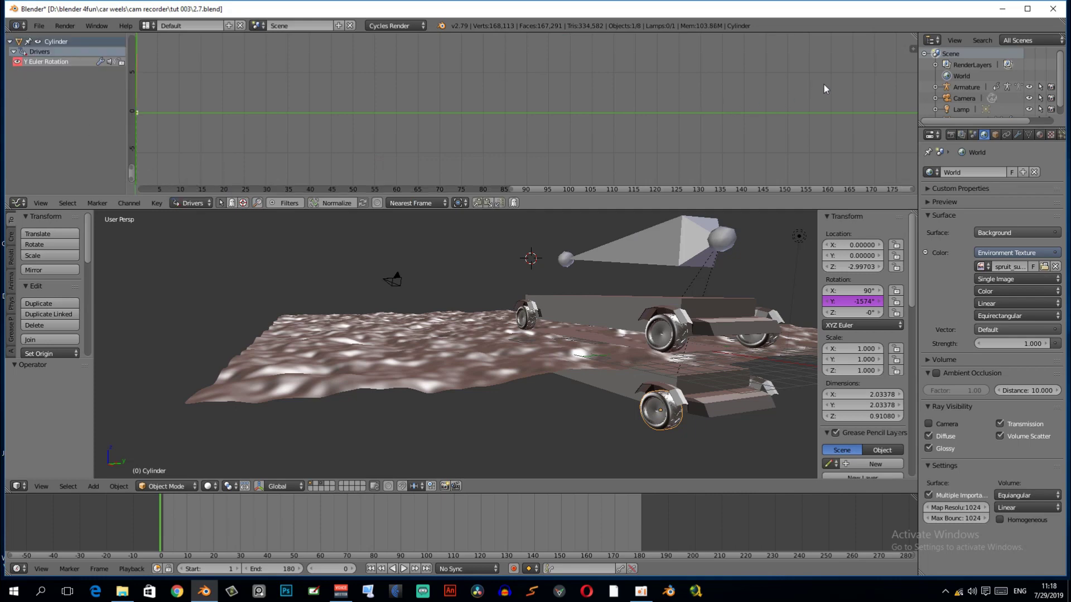
Step: Show the sidebar with the wheel's Y Euler Rotation driver settings
key("n")
scroll(813, 78, "down", 1, "ctrl")
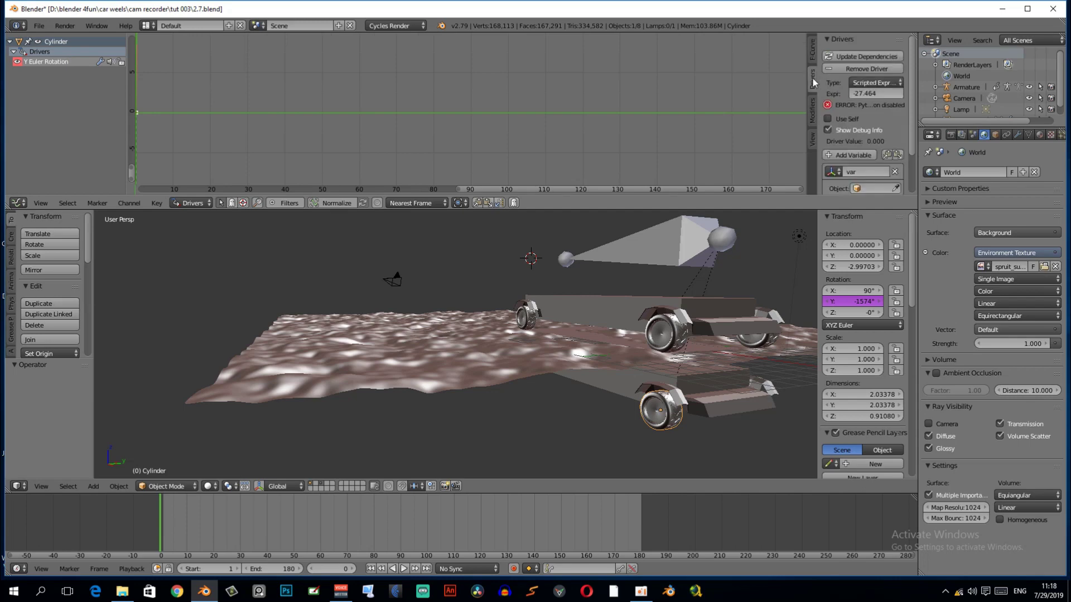
scroll(812, 79, "down", 2, "ctrl")
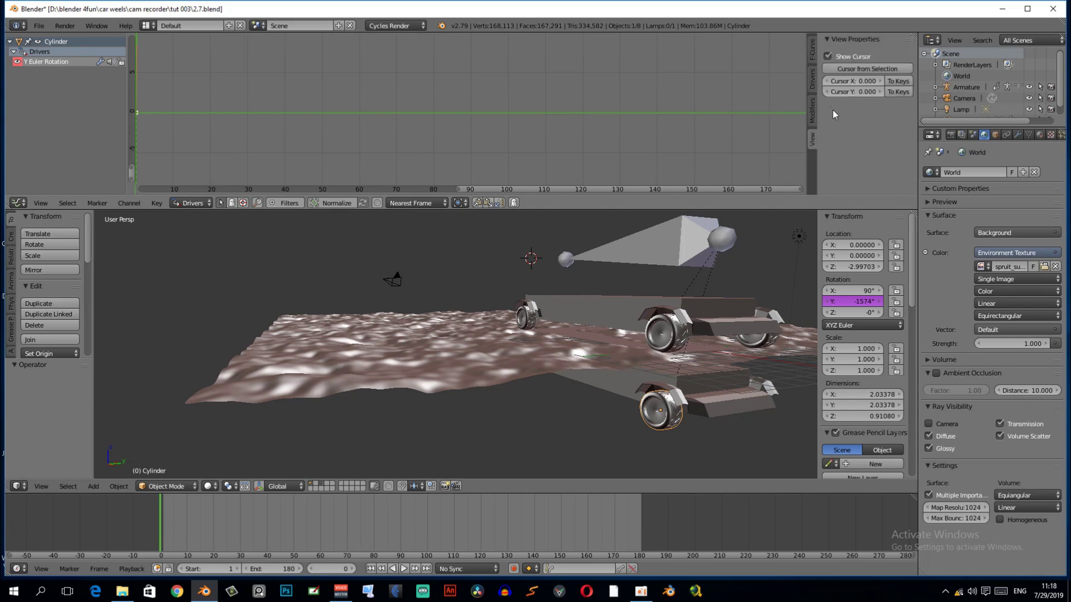
left_click(812, 83)
scroll(901, 174, "down", 1)
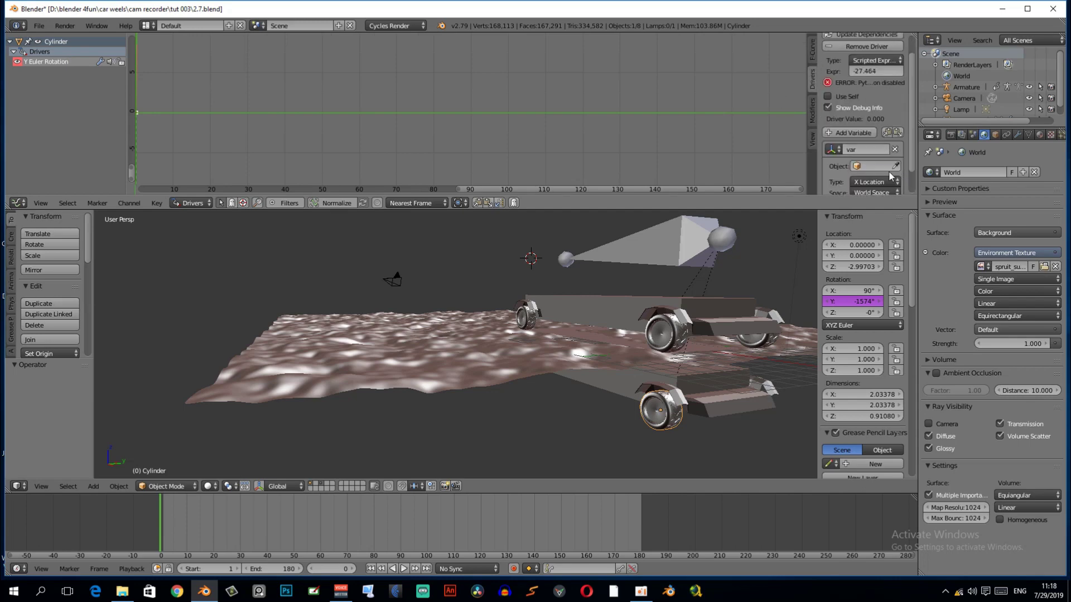
scroll(899, 161, "down", 1)
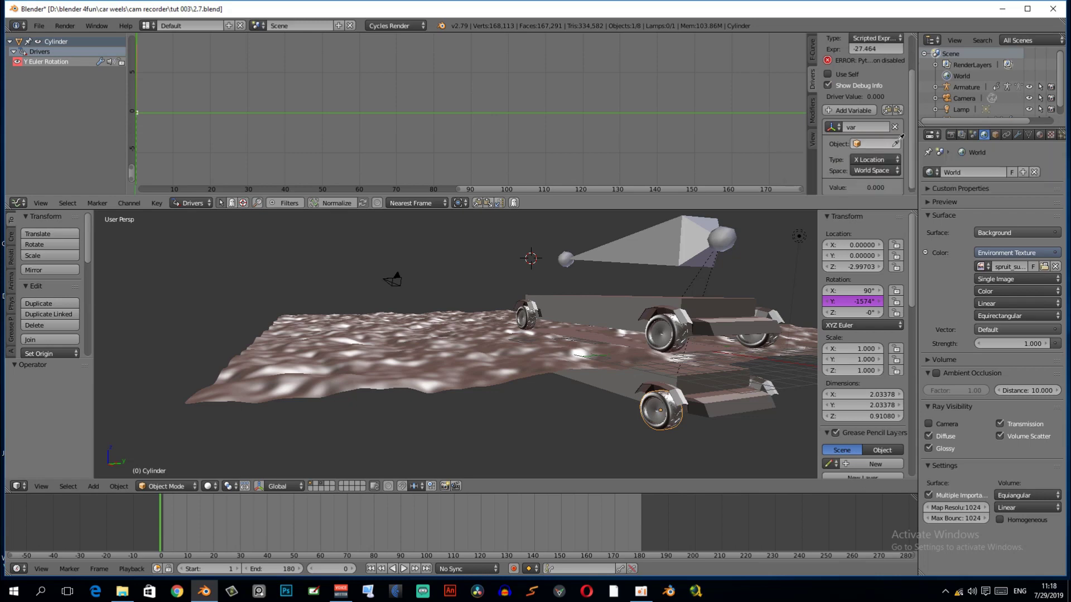
Step: Set the driver variable's Object to Armature and Bone to Bone, keeping X Location
left_click(896, 144)
left_click(670, 245)
left_click(855, 157)
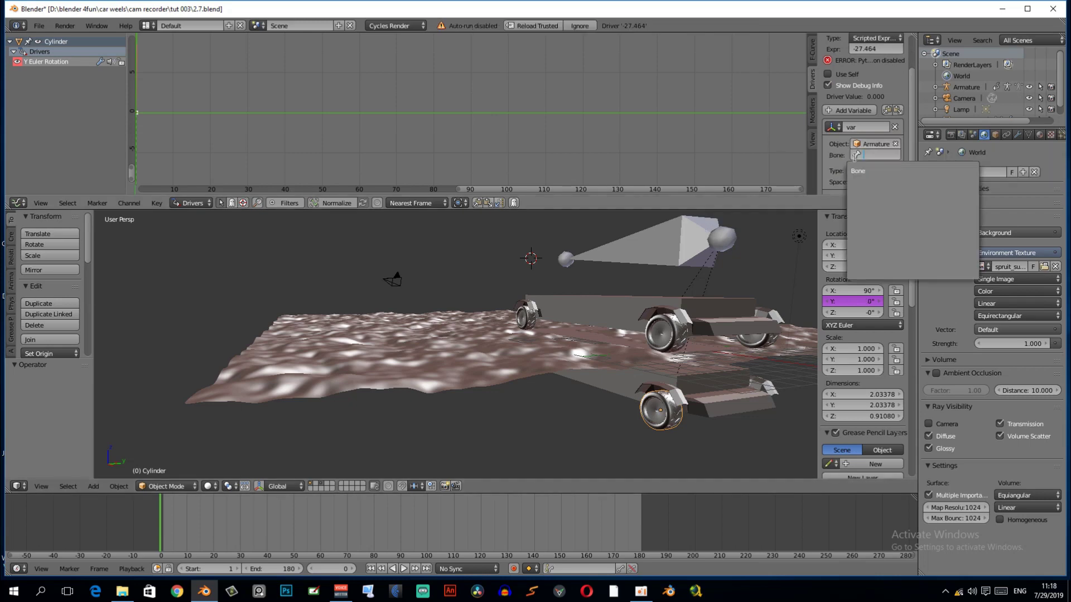
left_click(855, 170)
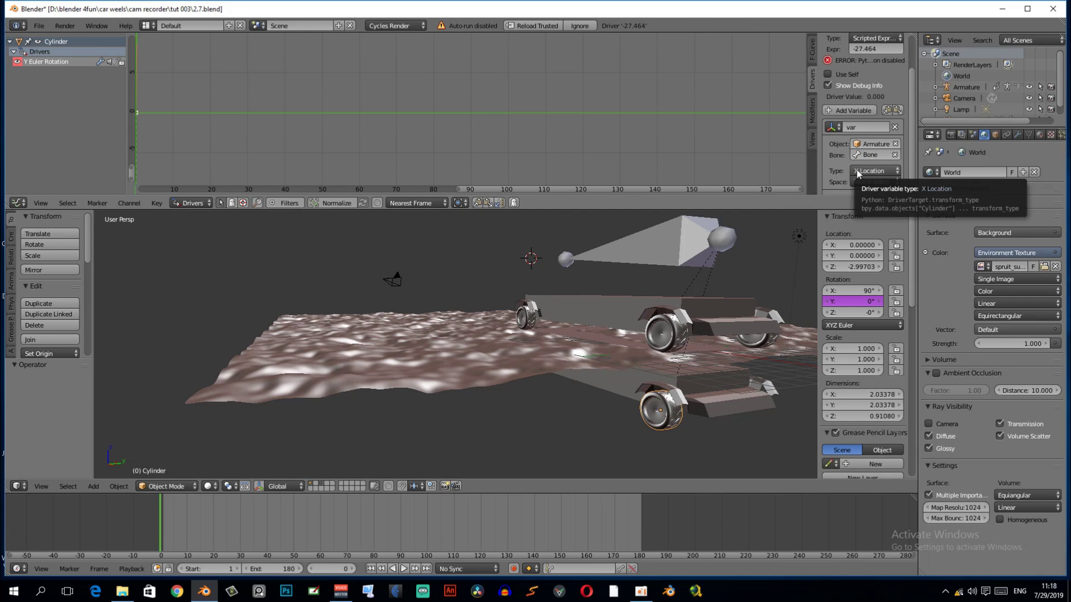
middle_click_drag(521, 307, 668, 389)
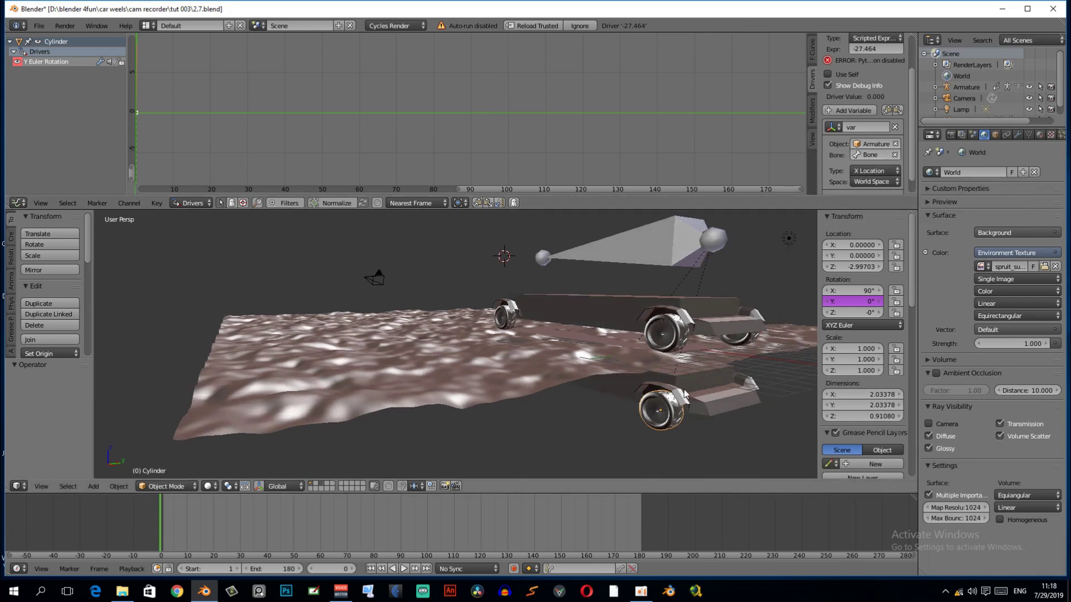
middle_click_drag(680, 443, 641, 413)
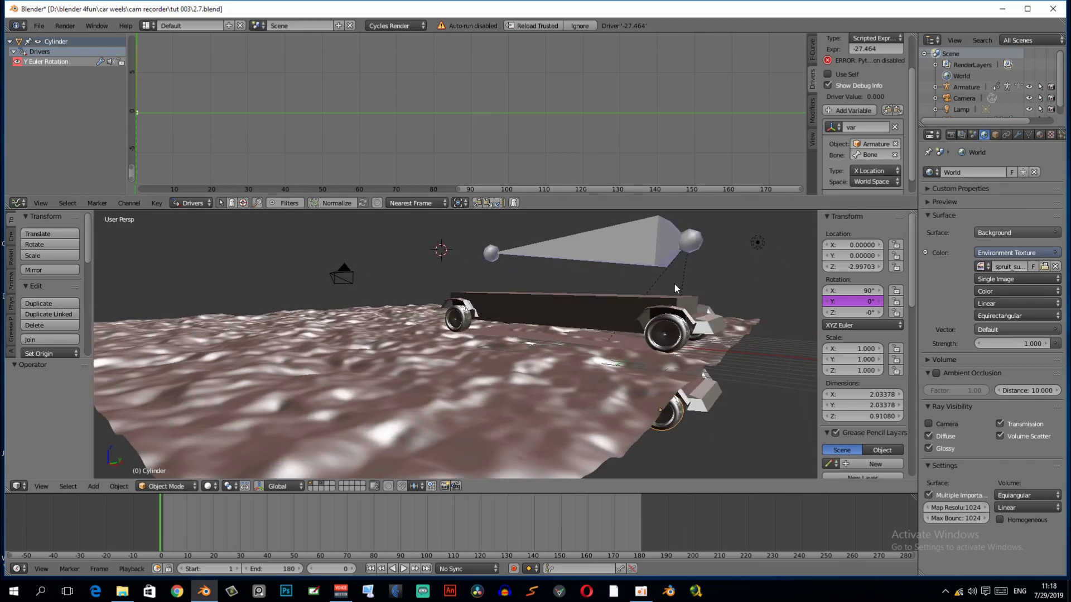
middle_click_drag(642, 268, 648, 233)
Step: Reframe the car and reselect the wheel to display its Bone X Location driver
right_click(648, 234)
scroll(637, 290, "down", 2)
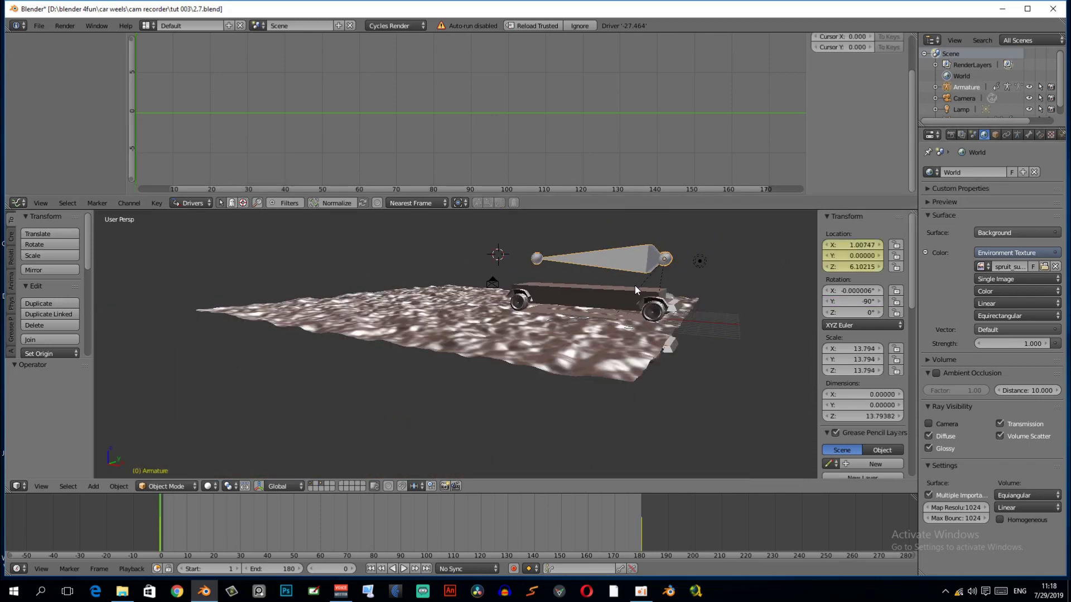
mouse_move(637, 290)
middle_mouse_down()
mouse_move(684, 339)
mouse_move(642, 344)
middle_mouse_up()
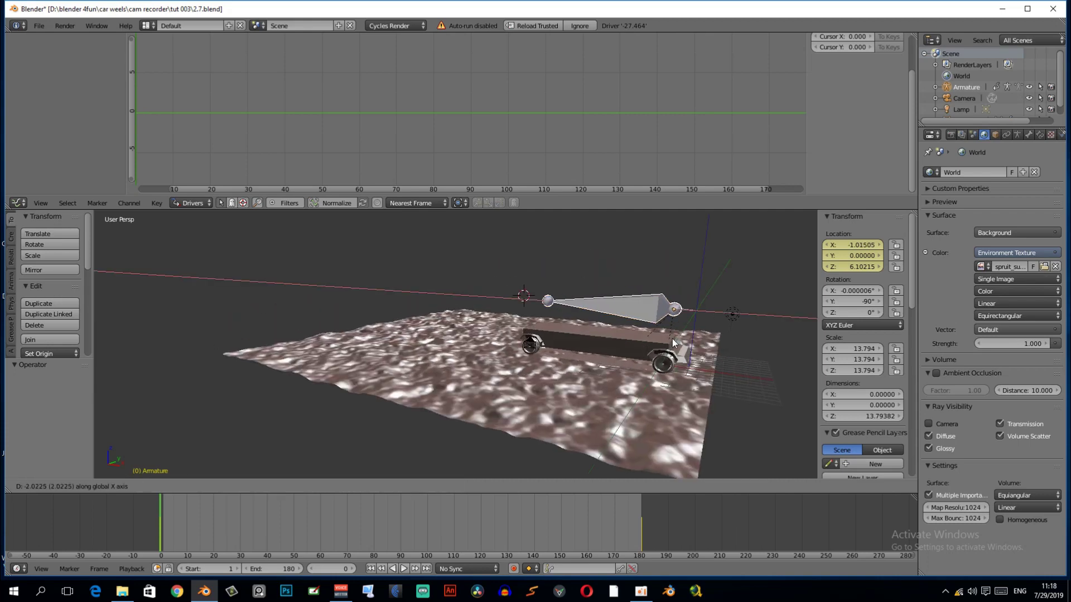
scroll(642, 343, "up", 2)
scroll(641, 343, "up", 2)
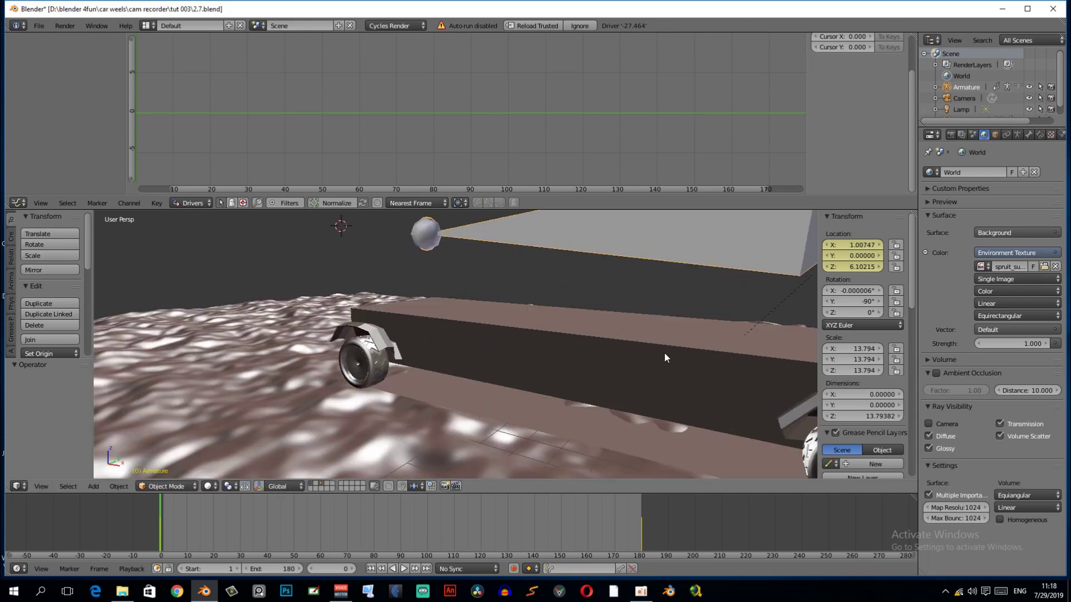
scroll(646, 366, "down", 2)
scroll(589, 342, "down", 2)
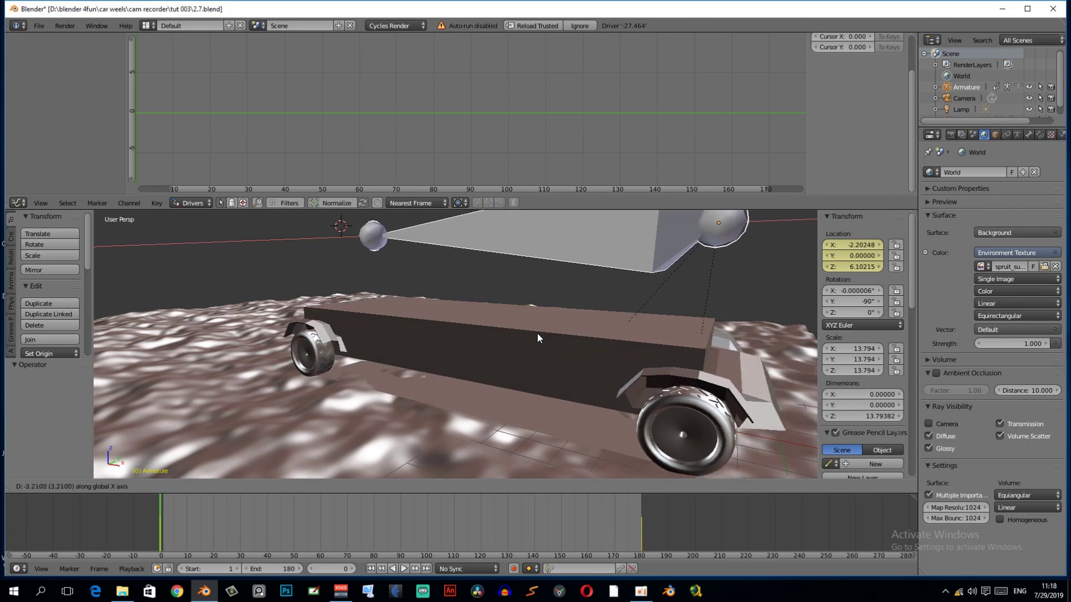
scroll(531, 333, "up", 4)
scroll(531, 334, "down", 4)
middle_click_drag(547, 338, 590, 351)
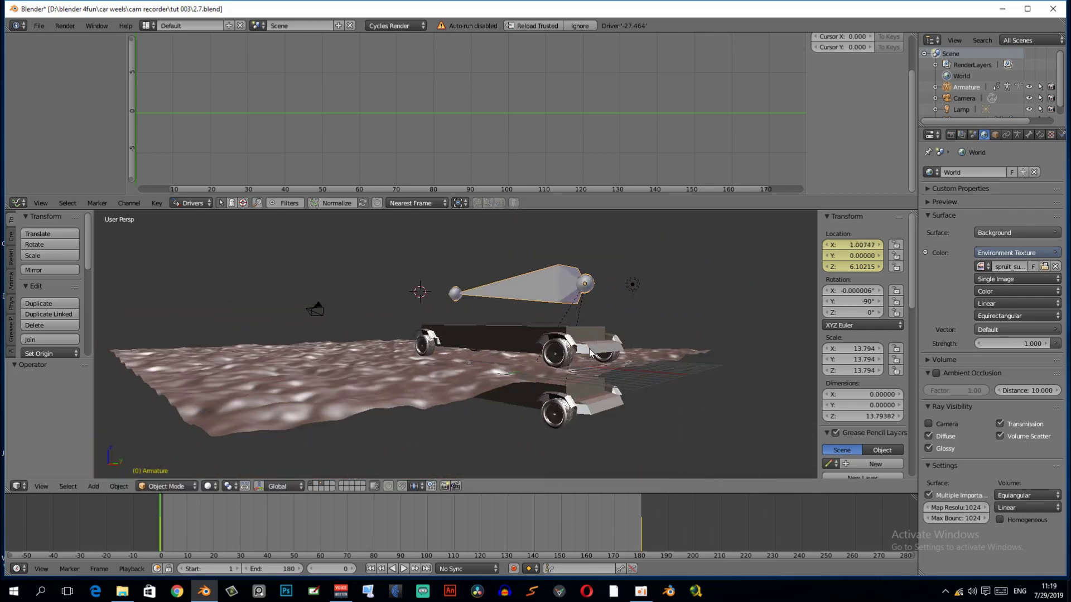
right_click(559, 415)
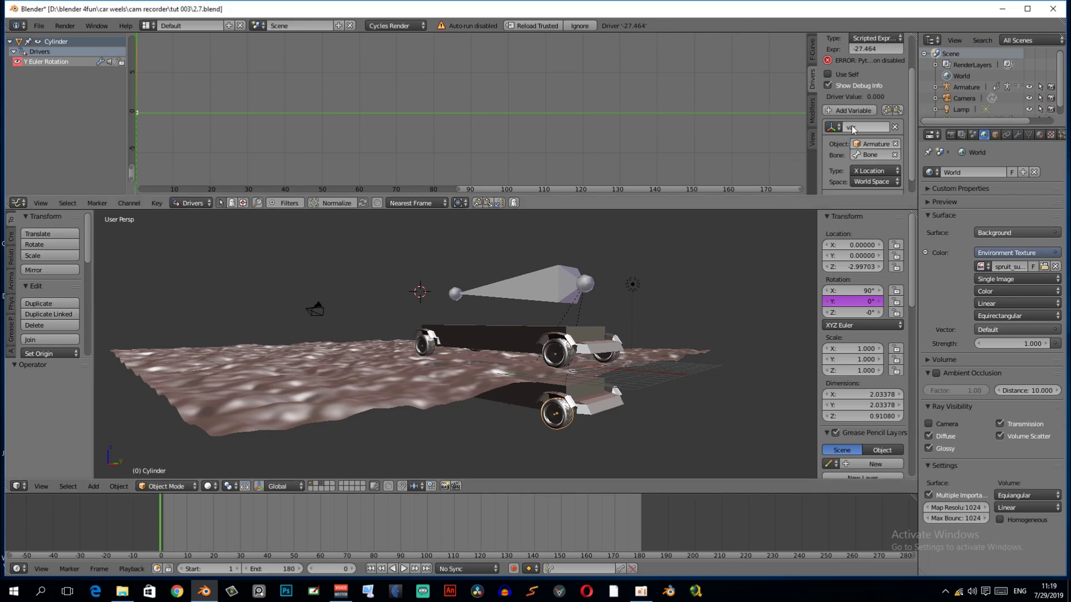
Step: Replace the driver expression -27.464 with var
scroll(856, 130, "up", 2)
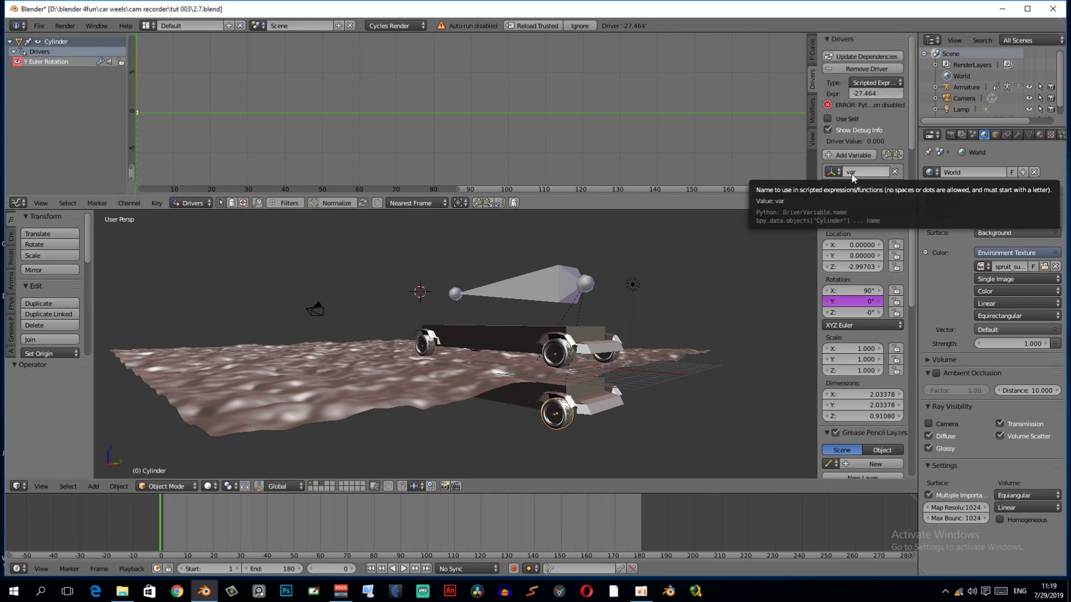
type("var")
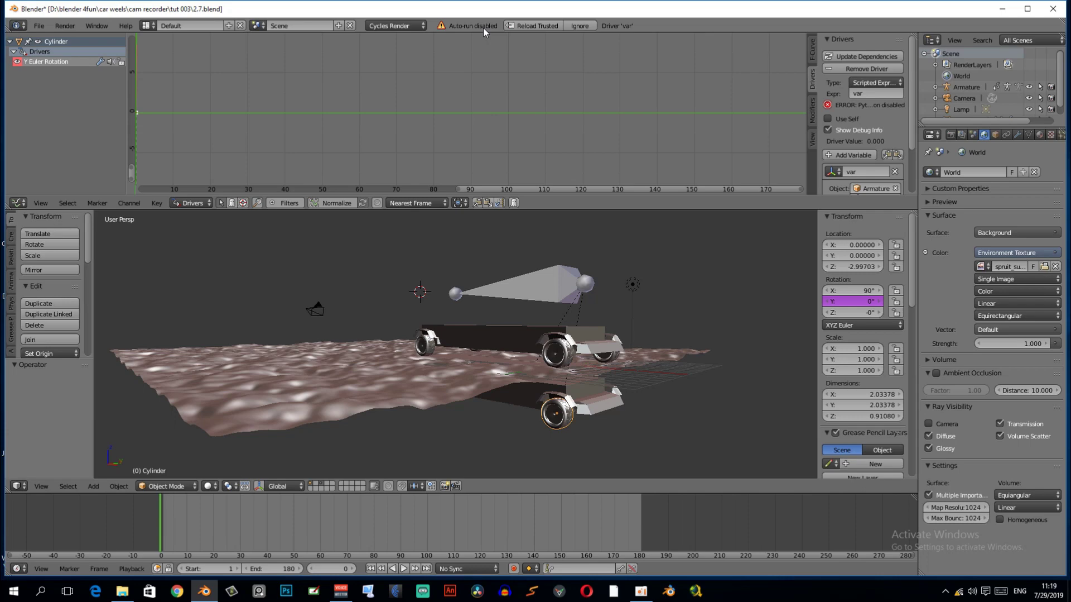
Step: Enable Auto Run Python Scripts in User Preferences' File tab and save the settings
left_click(39, 25)
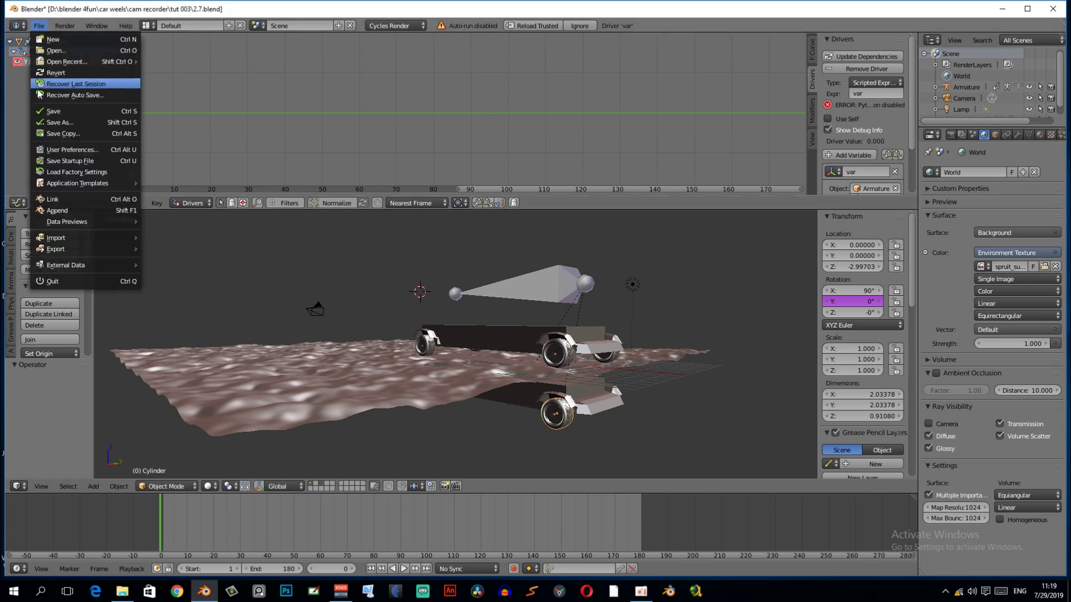
left_click(61, 150)
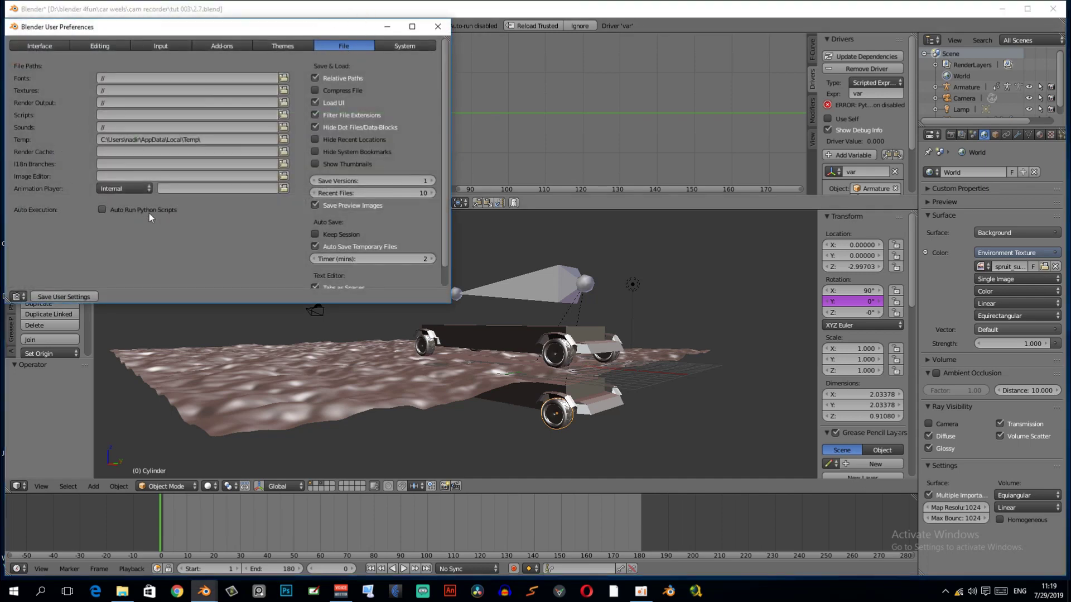
left_click(102, 209)
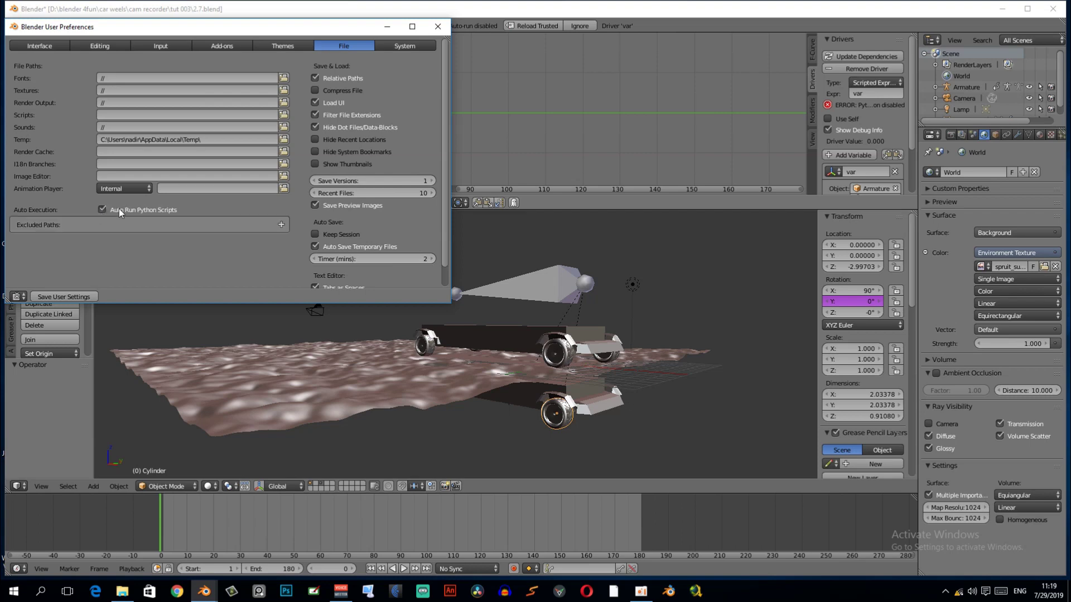
left_click(78, 299)
left_click(73, 298)
Step: Close preferences and move the armature along X to check the wheels turn
left_click(438, 26)
mouse_move(407, 395)
middle_mouse_down()
mouse_move(457, 398)
mouse_move(455, 310)
mouse_move(583, 328)
mouse_move(547, 352)
middle_mouse_up()
right_click(465, 290)
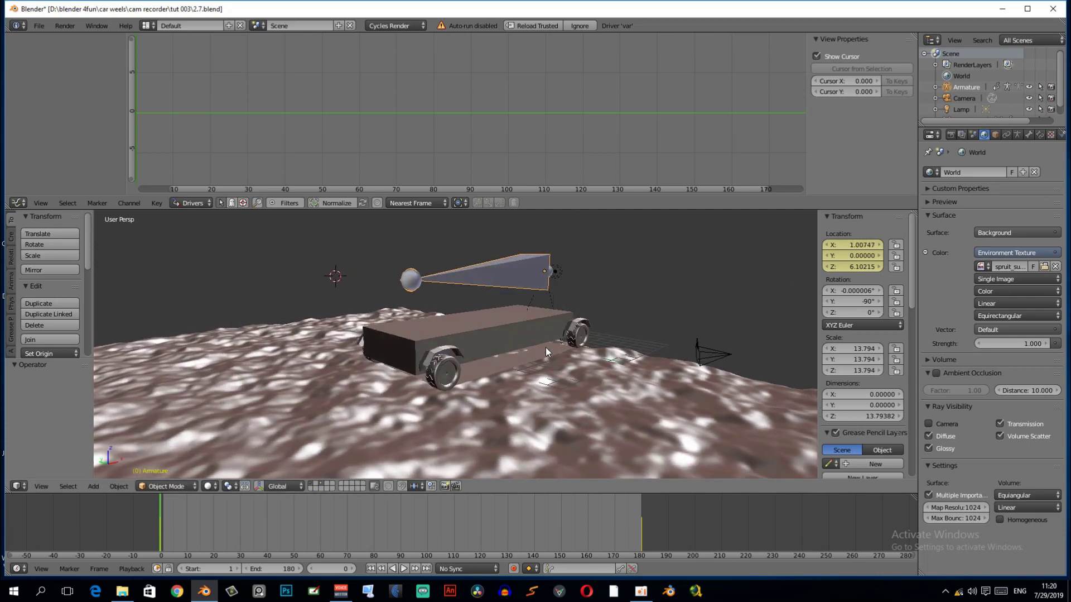
scroll(481, 357, "up", 3)
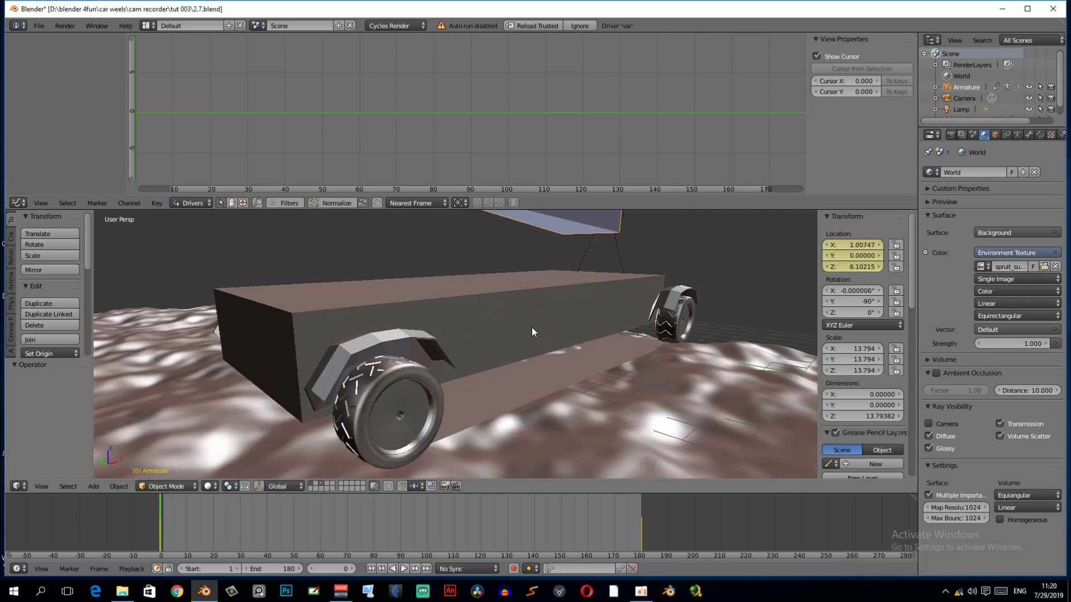
key("g")
key("y")
key("x")
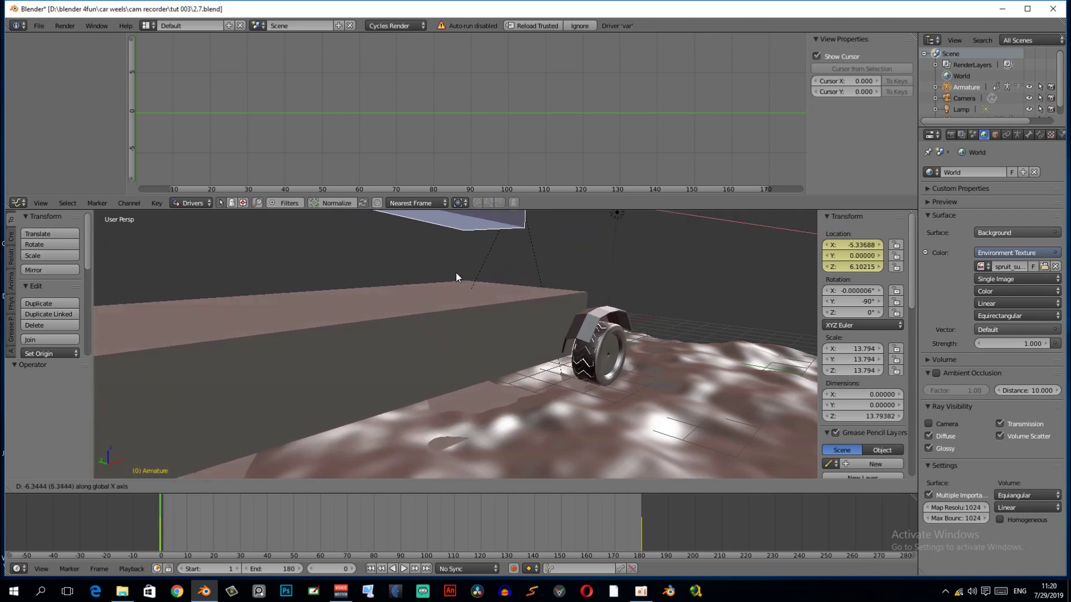
left_click(416, 353)
Step: Play the animation to watch the car drive across the terrain
middle_click_drag(415, 352, 466, 335)
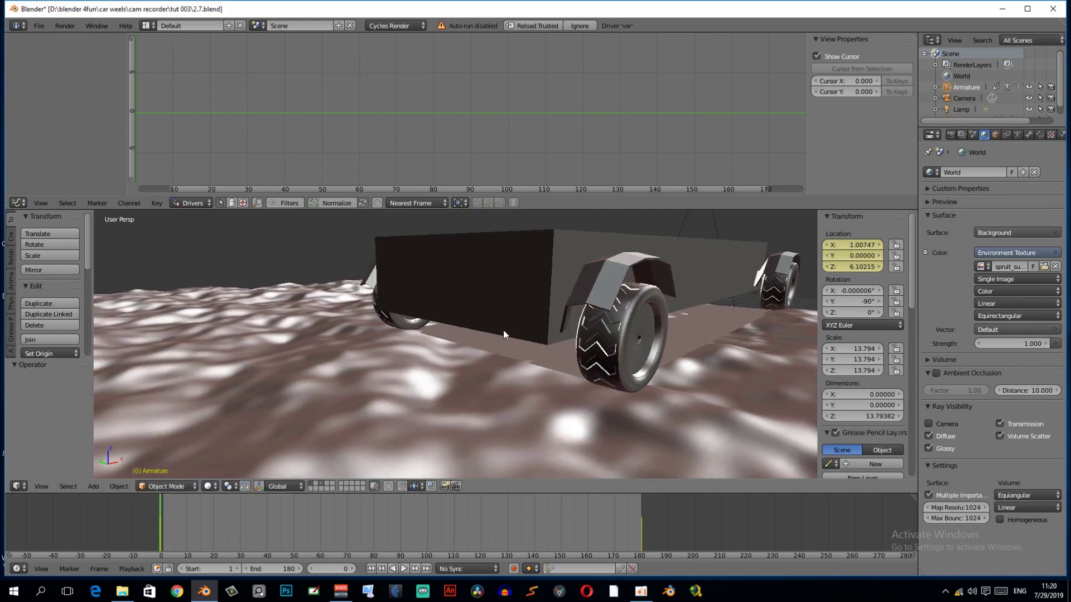
key("alt+a")
scroll(554, 317, "down", 5)
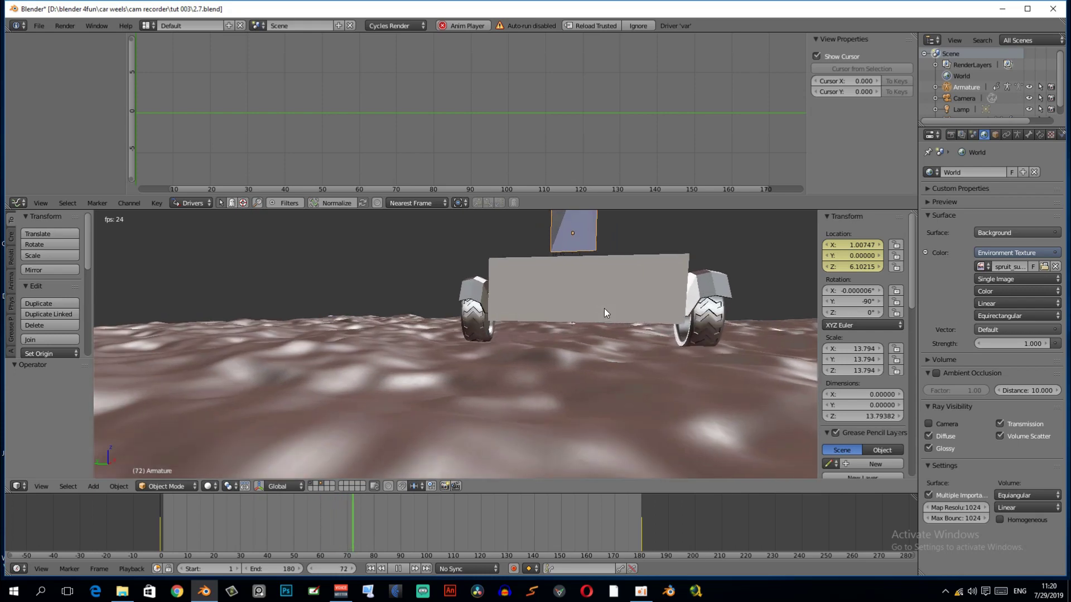
key("KP_1")
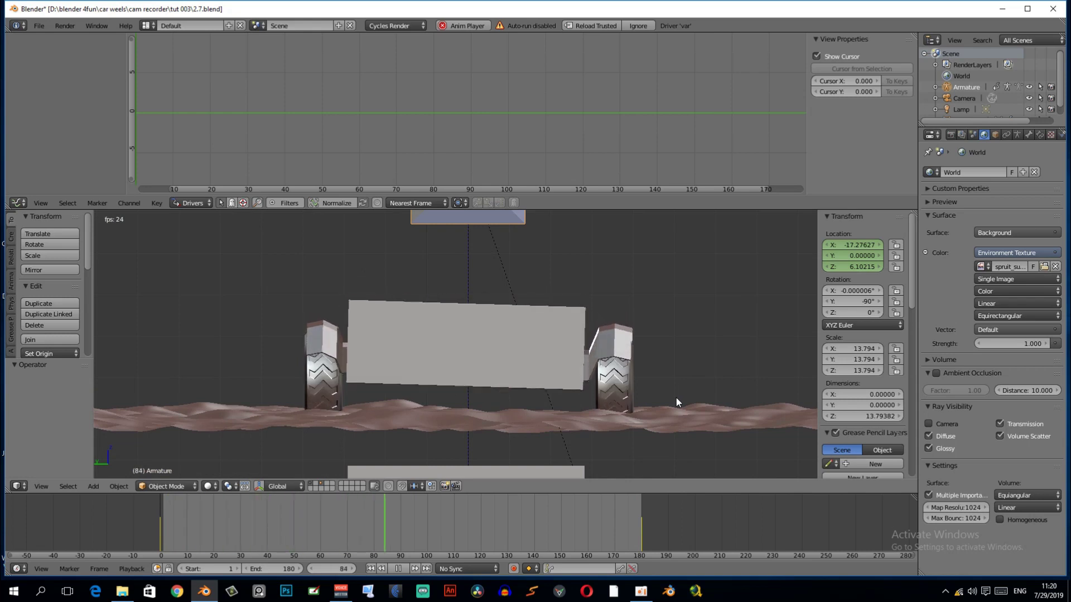
key("alt+a")
mouse_move(677, 400)
middle_mouse_down()
mouse_move(634, 355)
mouse_move(601, 370)
mouse_move(577, 363)
middle_mouse_up()
scroll(586, 358, "down", 5)
key("alt+a")
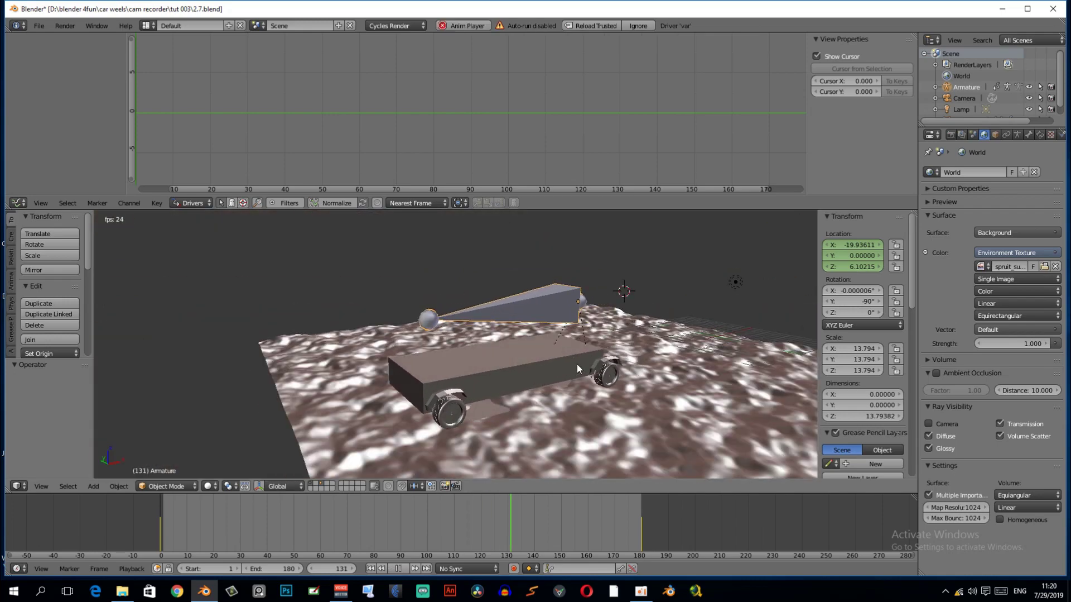